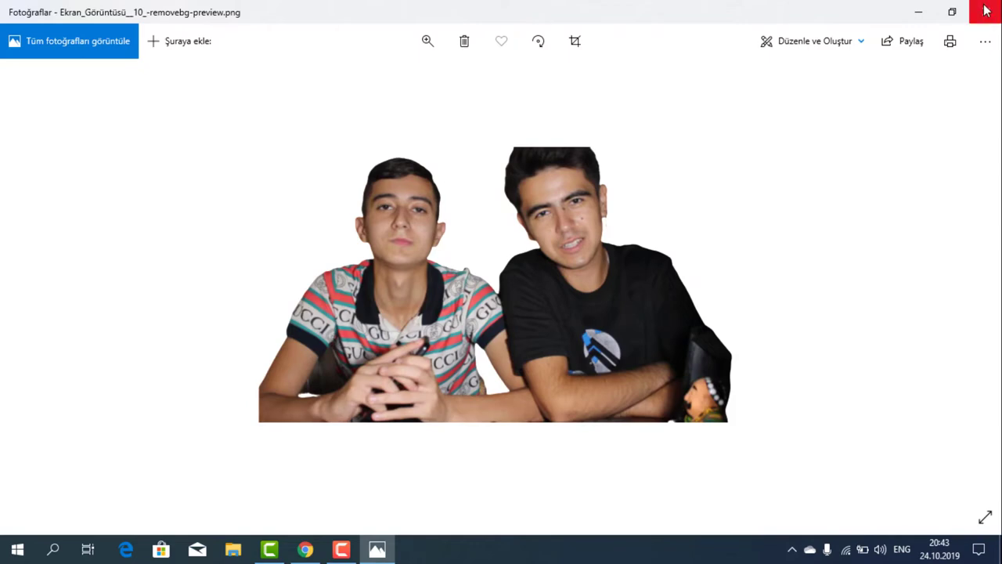
Step: Close the background-removed photo and its remove.bg result, minimize the browser, and switch to Camtasia
click(997, 5)
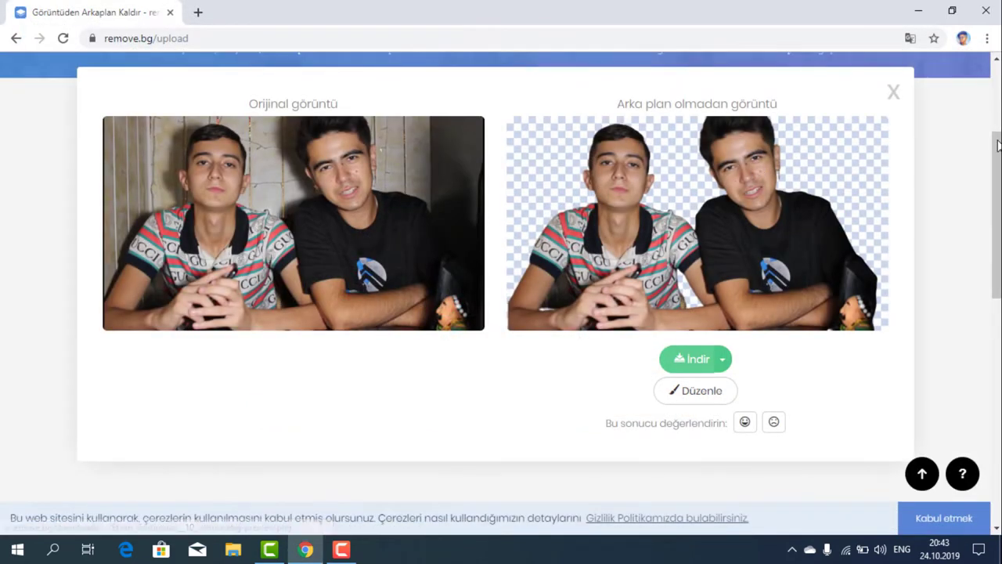
click(891, 98)
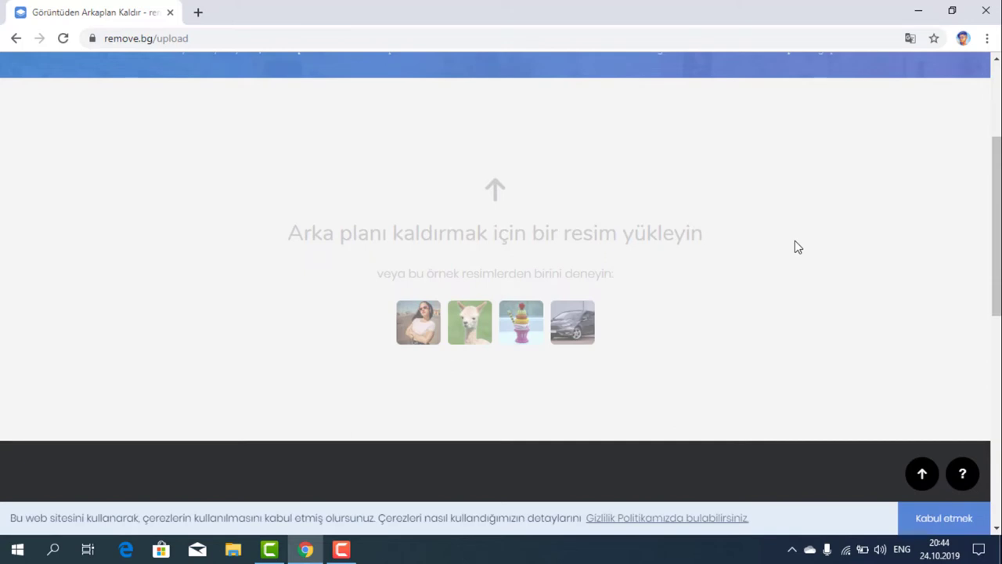
click(919, 10)
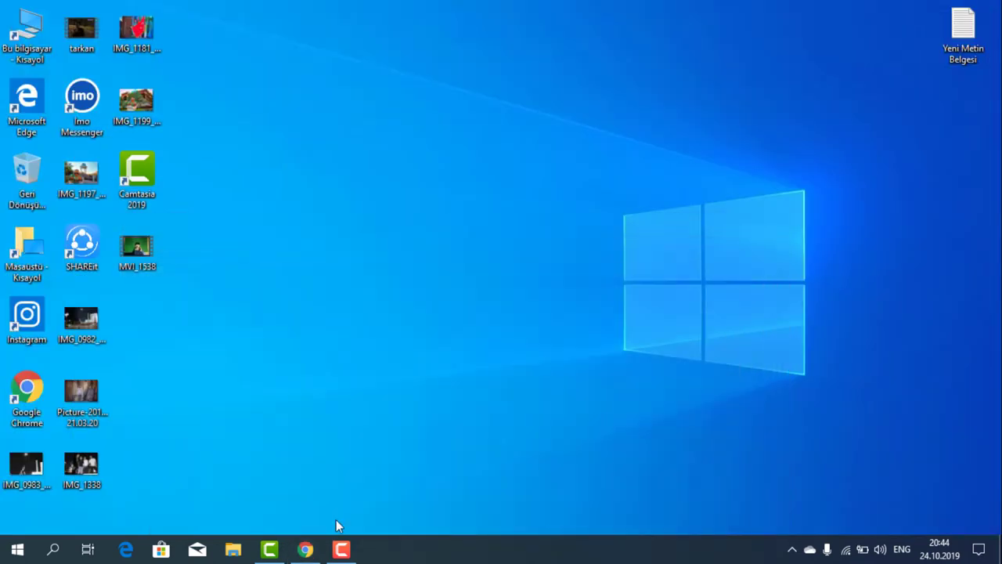
click(268, 551)
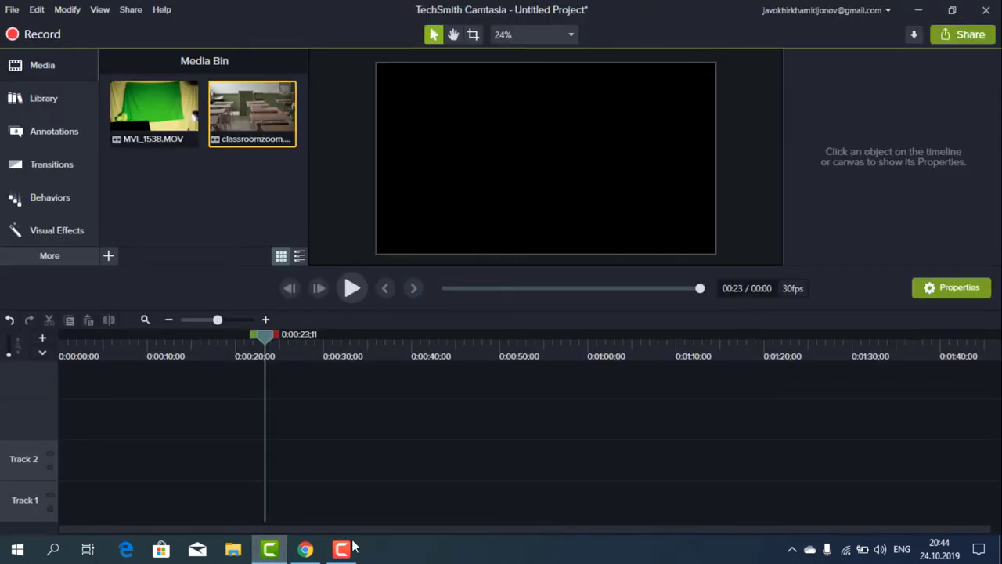
Step: Place the green-screen clip MVI_1538.MOV from the media bin on Track 2, starting at the beginning of the timeline
click(151, 110)
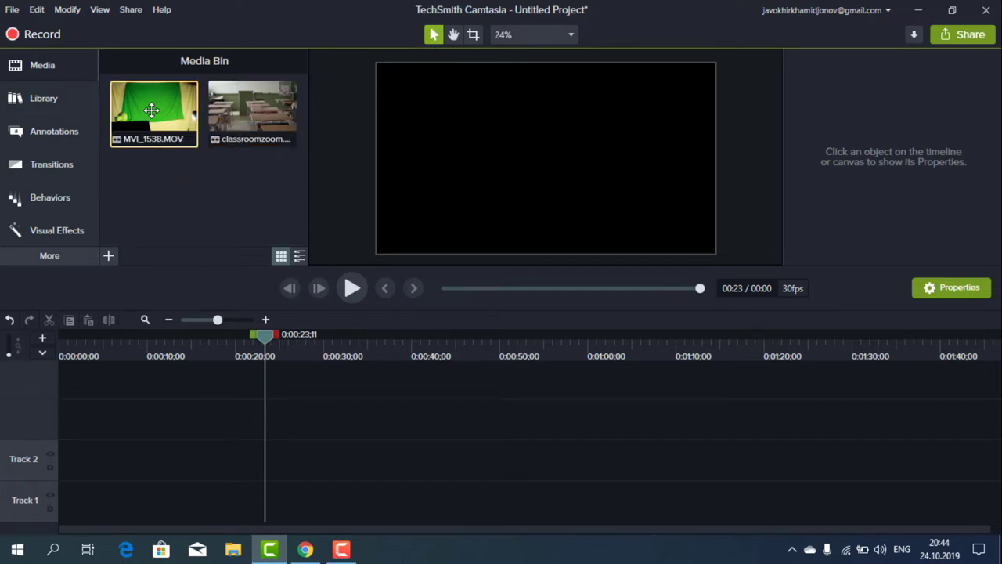
drag(151, 111, 89, 487)
key(super+Down)
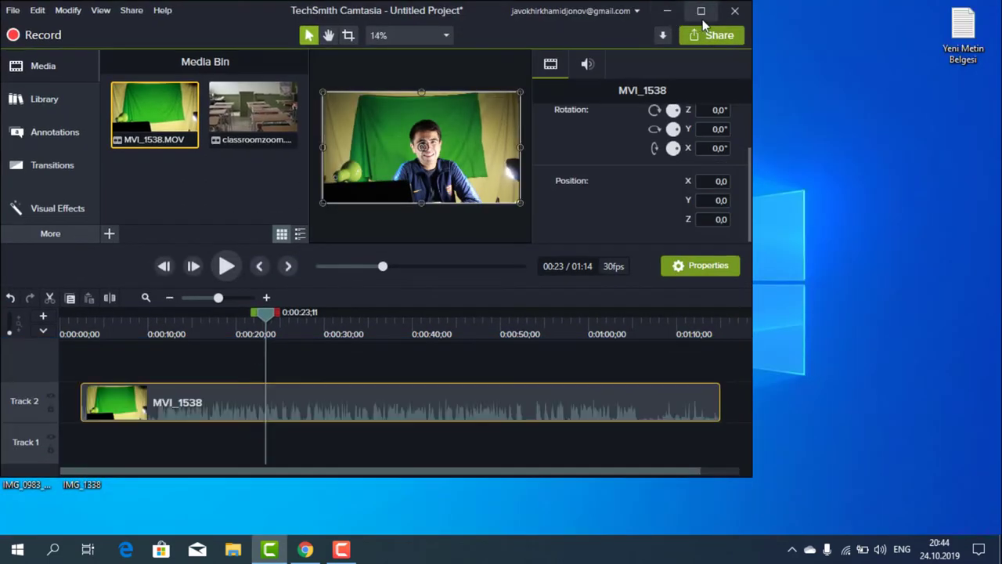
click(697, 16)
key(super+Up)
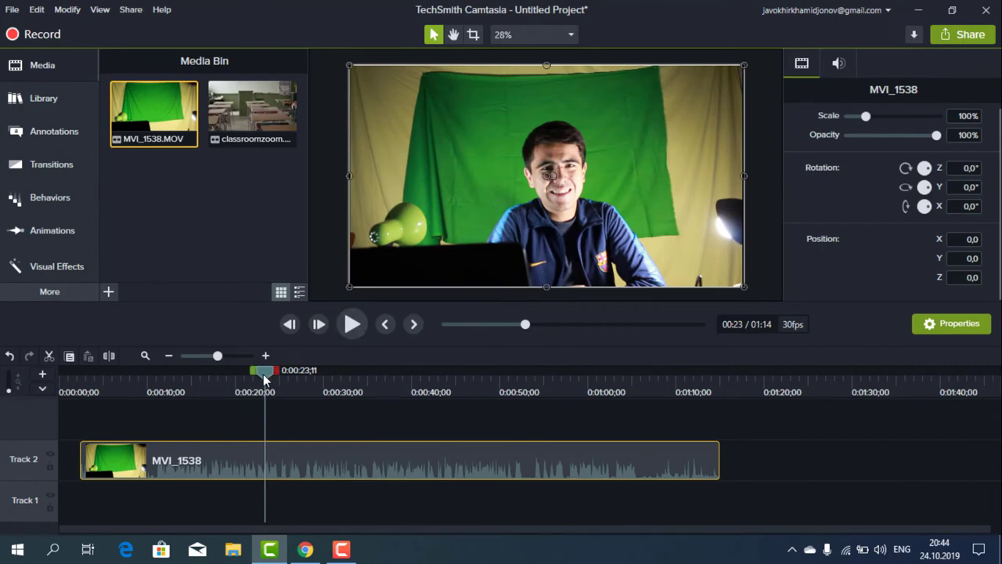
mouse_move(237, 372)
mouse_down()
mouse_move(221, 381)
mouse_move(226, 375)
mouse_up()
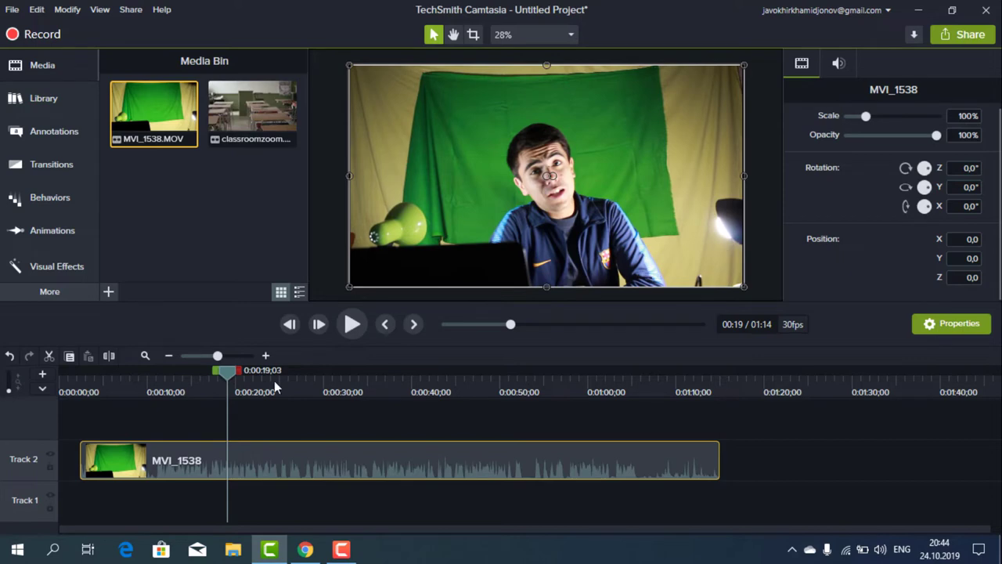
drag(165, 466, 144, 466)
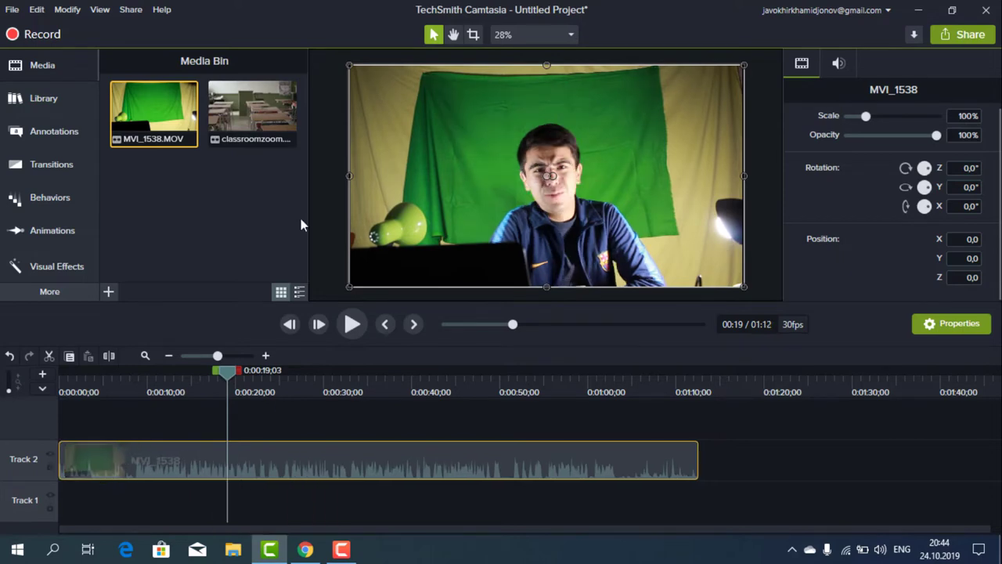
click(918, 11)
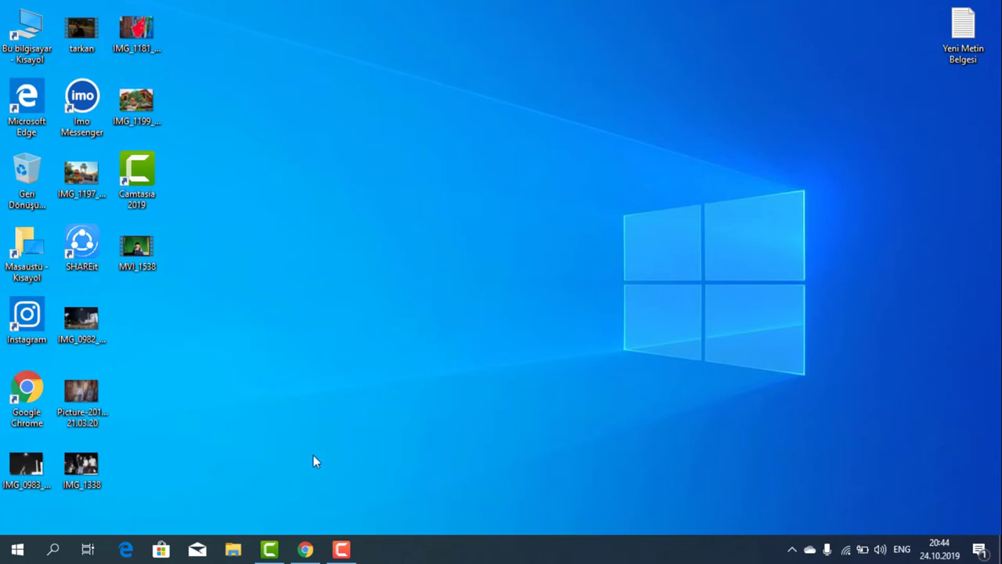
click(272, 550)
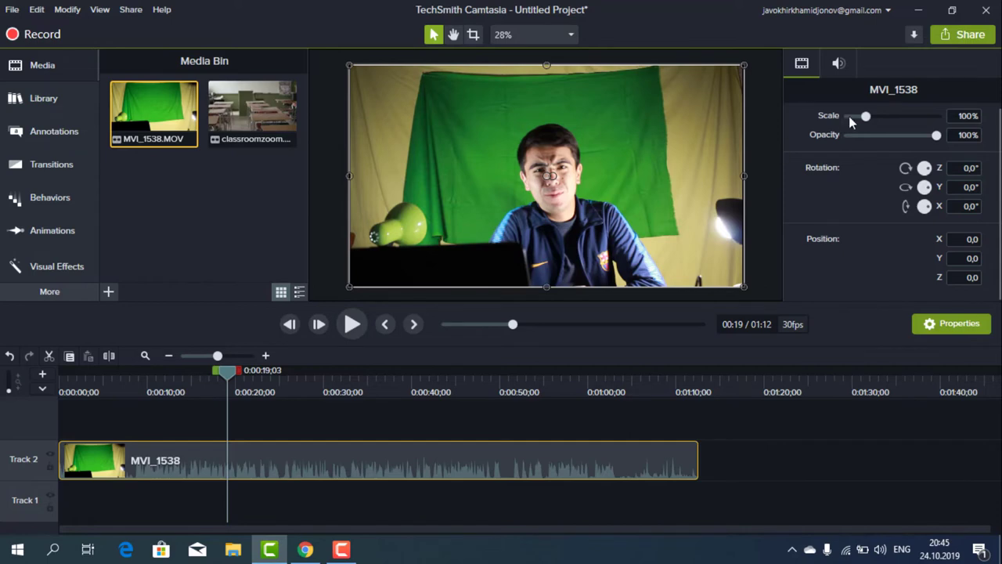
Step: Enlarge the MVI_1538 clip to about 175% and shift it down to a Y position of about -46, so green fills the frame
drag(865, 116, 878, 118)
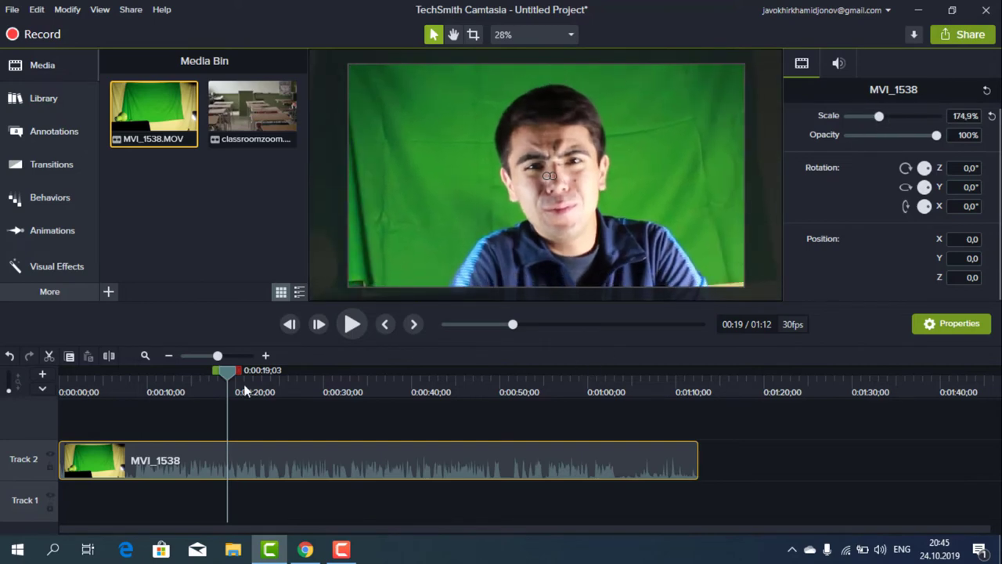
click(178, 372)
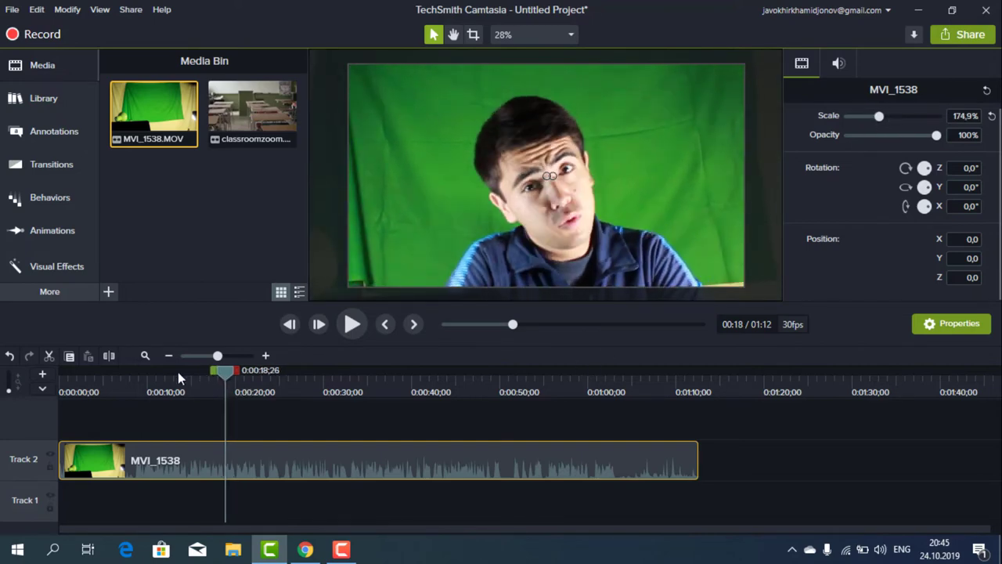
click(363, 371)
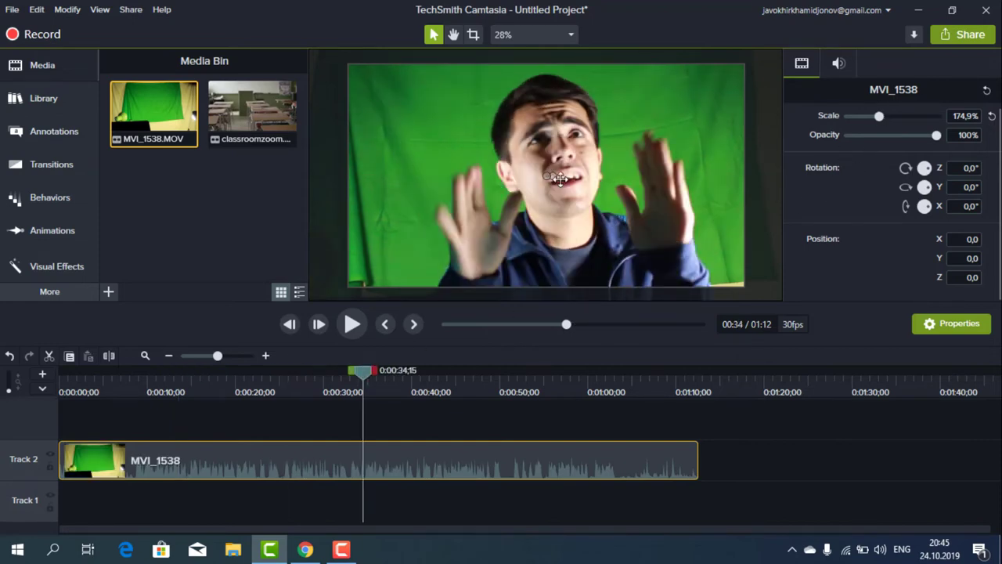
drag(561, 181, 565, 188)
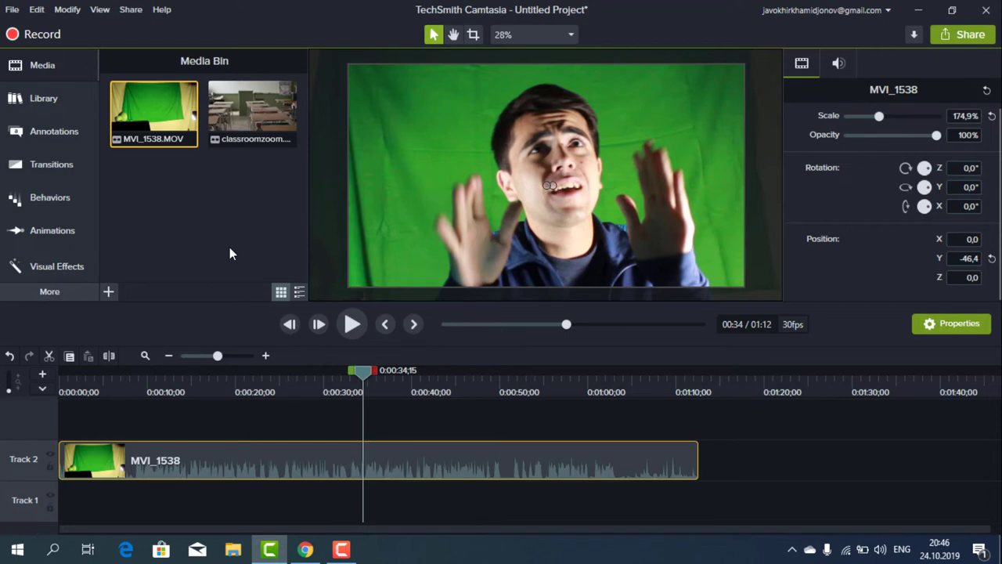
Step: Apply the Remove a Color visual effect to the MVI_1538 clip on Track 2
click(62, 267)
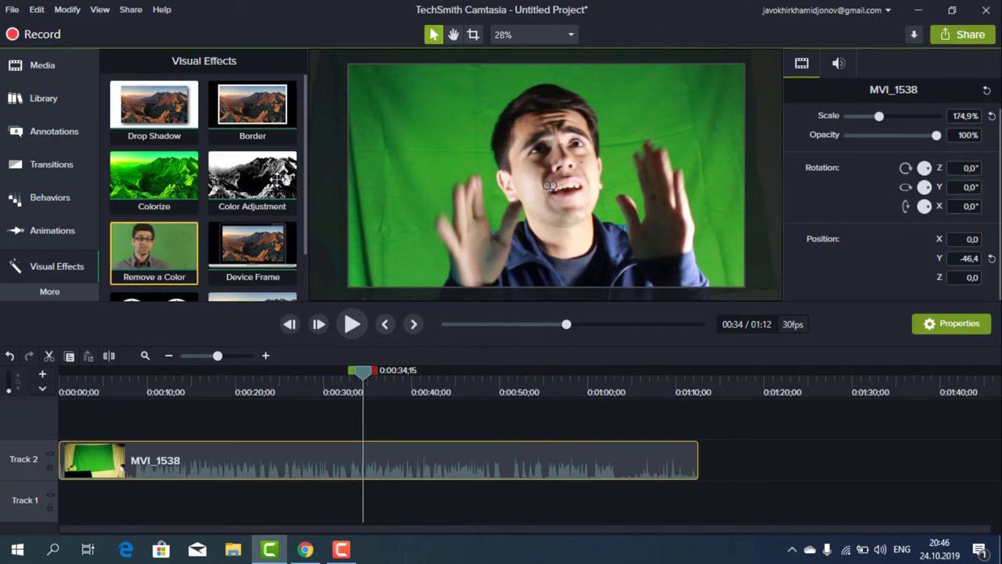
scroll(311, 259, down, 1)
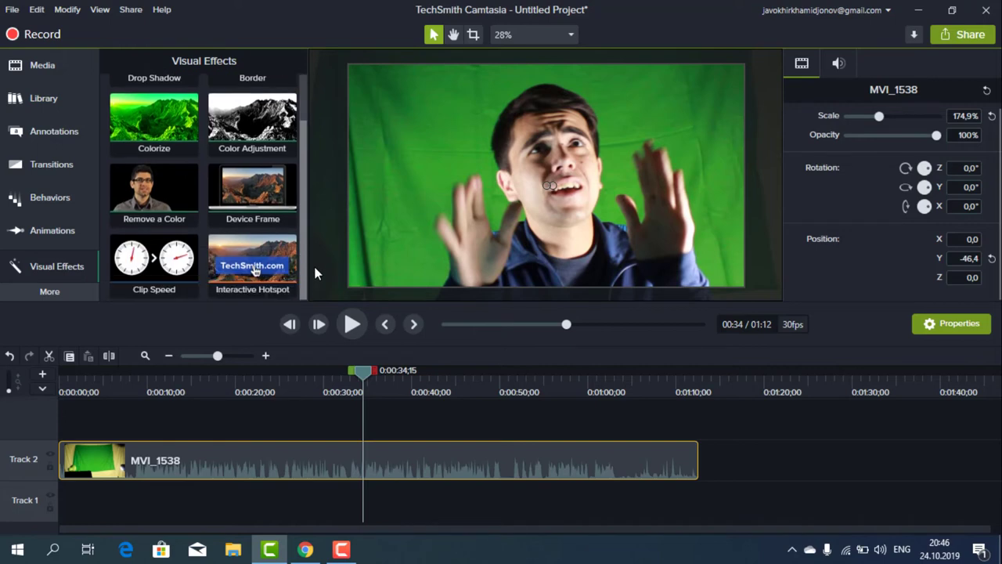
scroll(313, 263, up, 1)
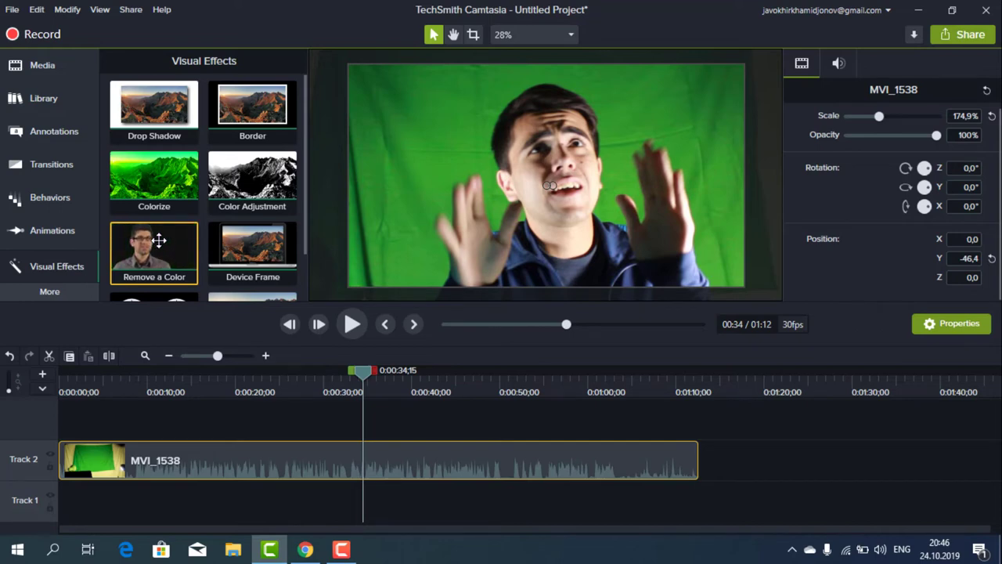
drag(149, 237, 123, 477)
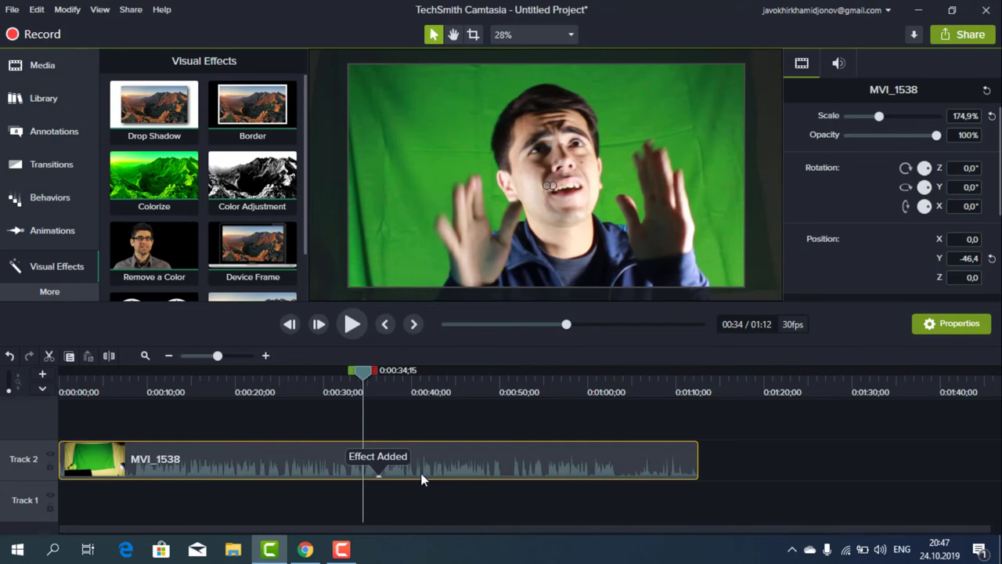
Step: Set the color removed by the clip's Remove a Color effect by sampling the green backdrop with the eyedropper
click(378, 476)
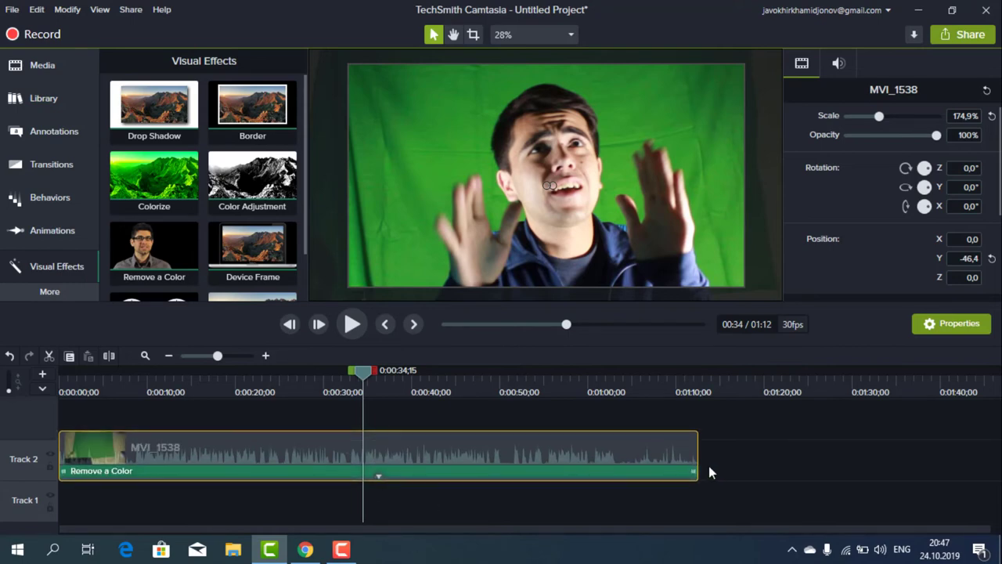
click(600, 468)
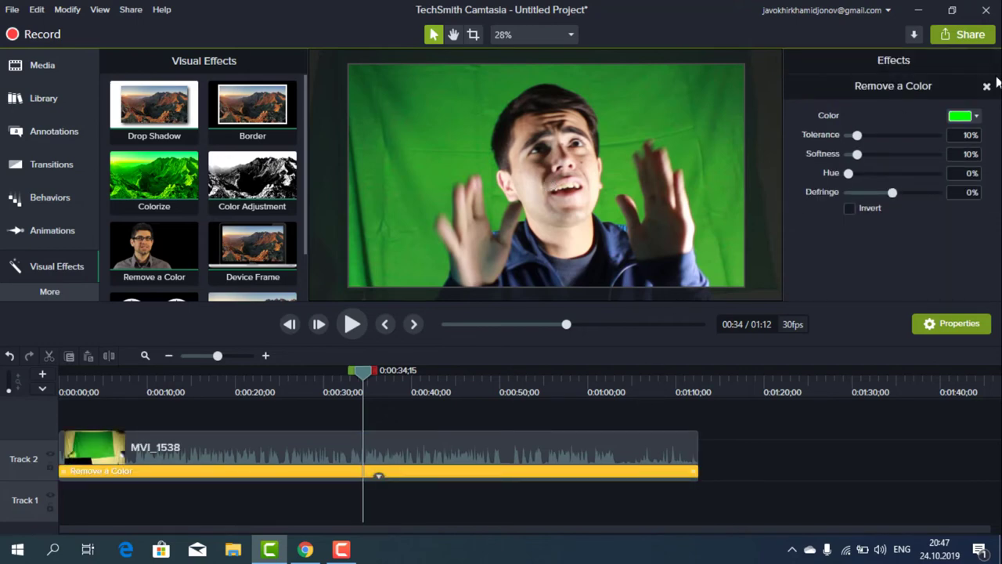
click(976, 117)
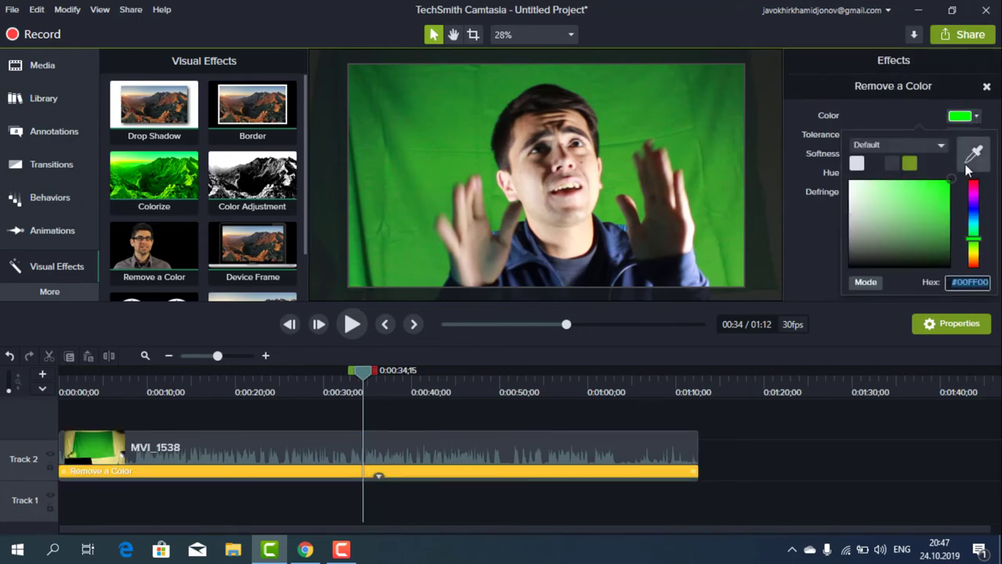
click(974, 154)
click(625, 116)
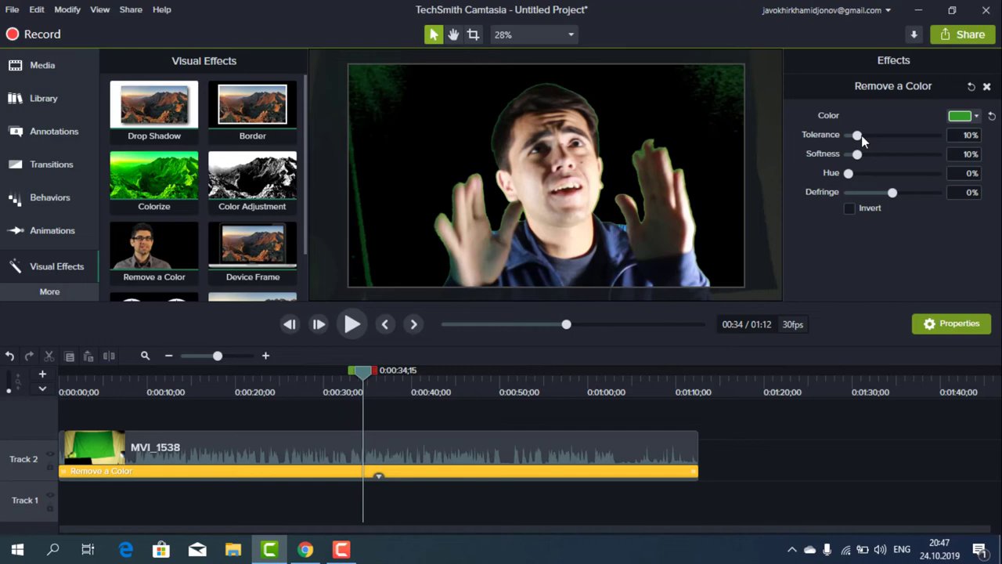
Step: Set the Remove a Color tolerance to 22%, with softness reset to 10% and hue at 0%
mouse_move(860, 139)
mouse_down()
mouse_move(878, 139)
mouse_move(864, 139)
mouse_move(858, 154)
mouse_up()
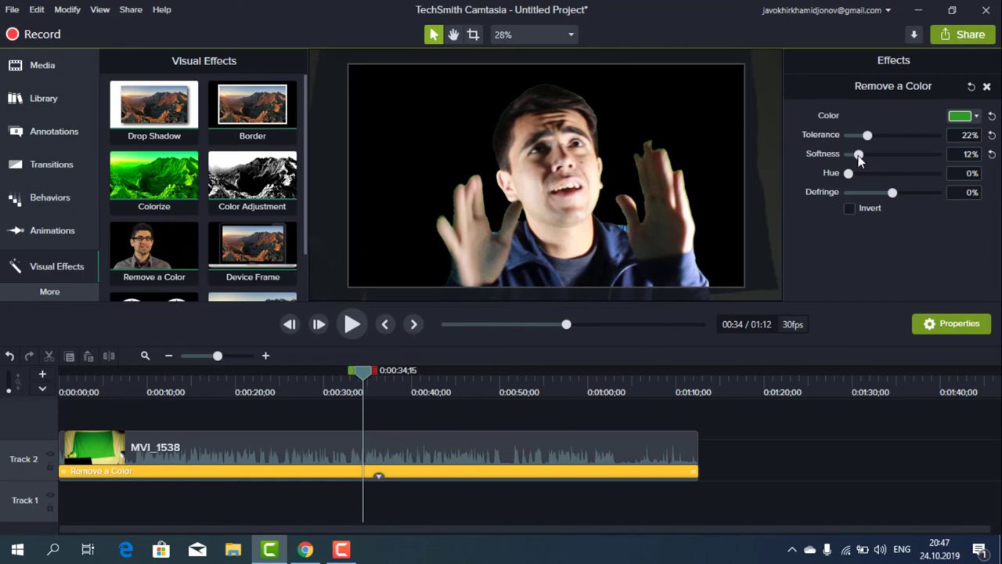
click(991, 155)
drag(848, 173, 789, 171)
Step: Add the classroomzoom motion background from the Camtasia 2019 library at the start of Track 1, beneath the green-screen clip
click(48, 105)
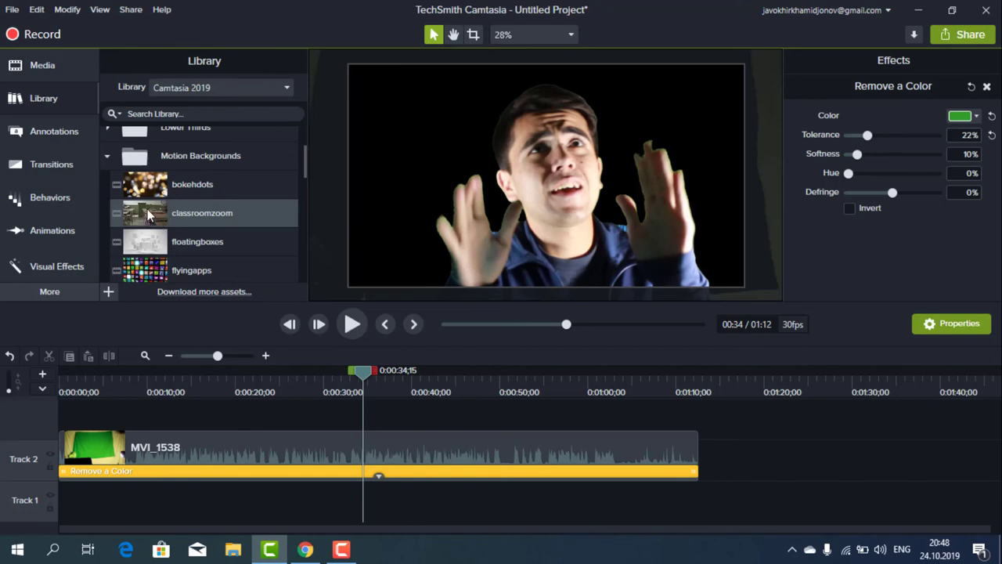
drag(147, 209, 110, 483)
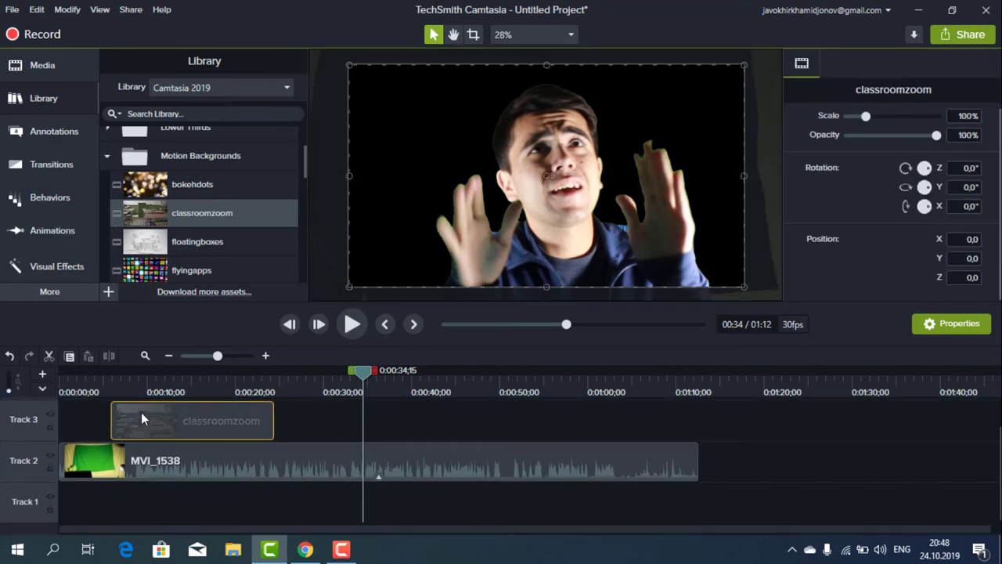
drag(142, 421, 90, 517)
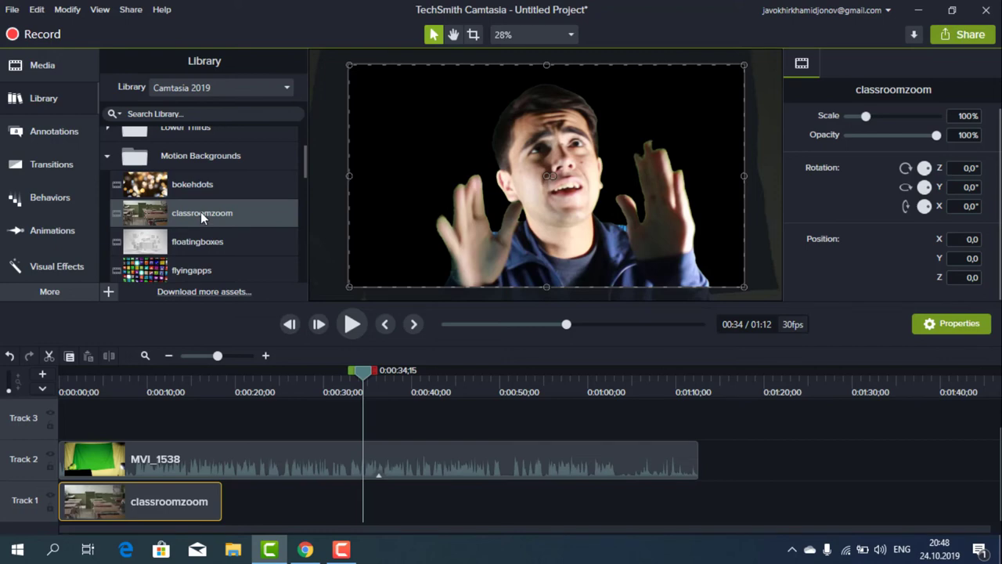
Step: Append a second classroomzoom background and the flyingapps background end to end on Track 1
drag(202, 217, 263, 501)
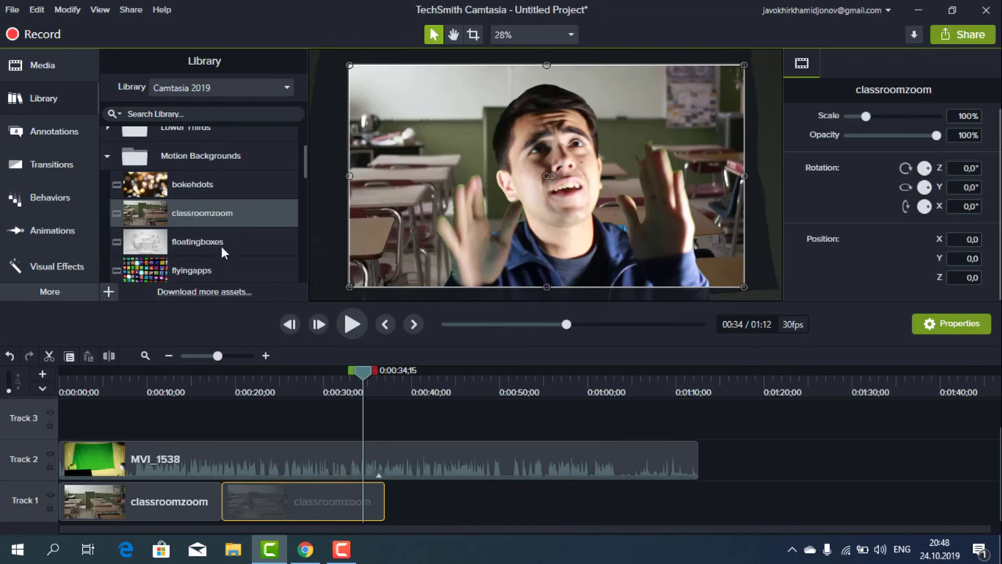
drag(215, 266, 454, 505)
drag(376, 511, 422, 500)
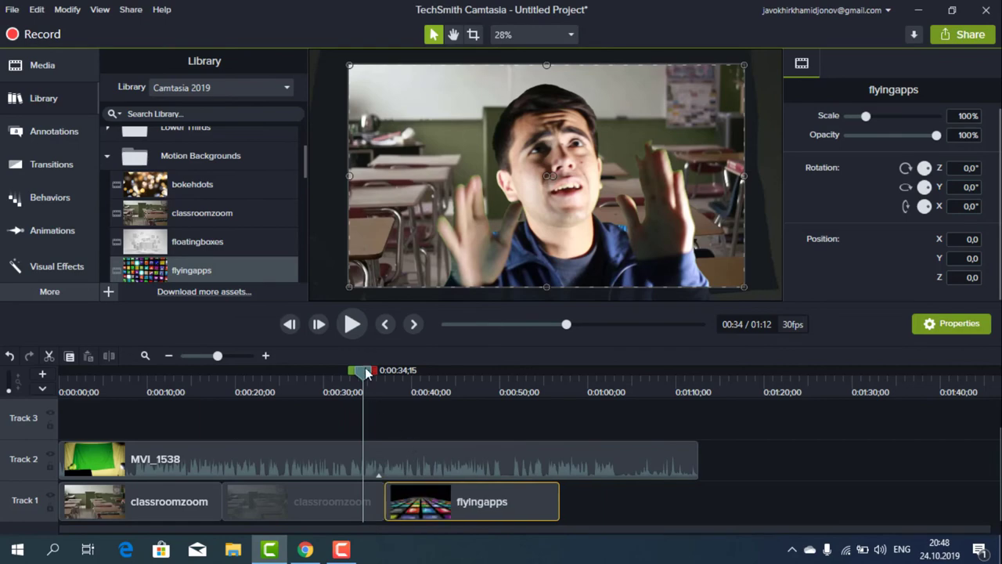
Step: Preview the keyed clip over the classroom background at several points, playing back from about 10 seconds to 17 seconds
drag(366, 373, 364, 373)
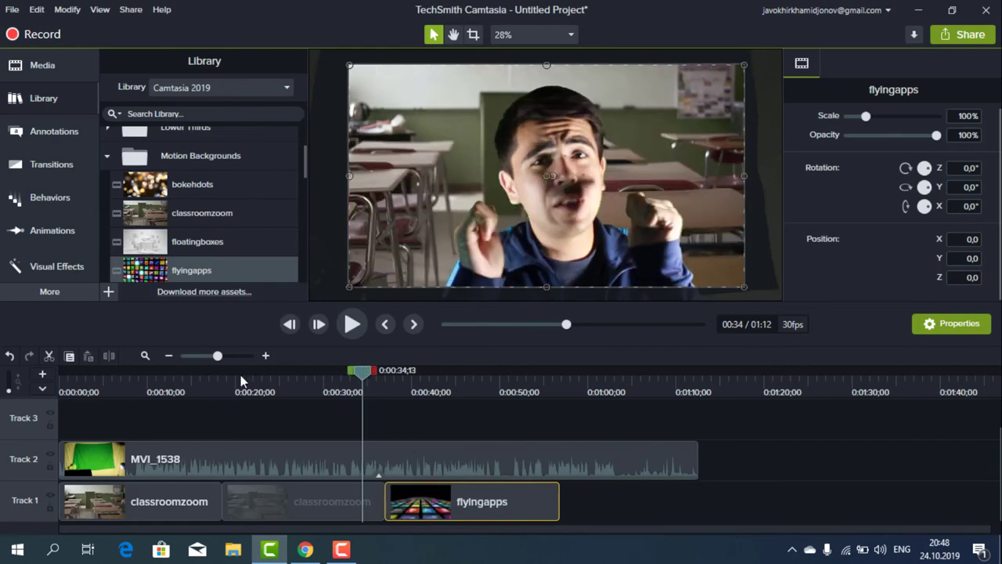
click(242, 378)
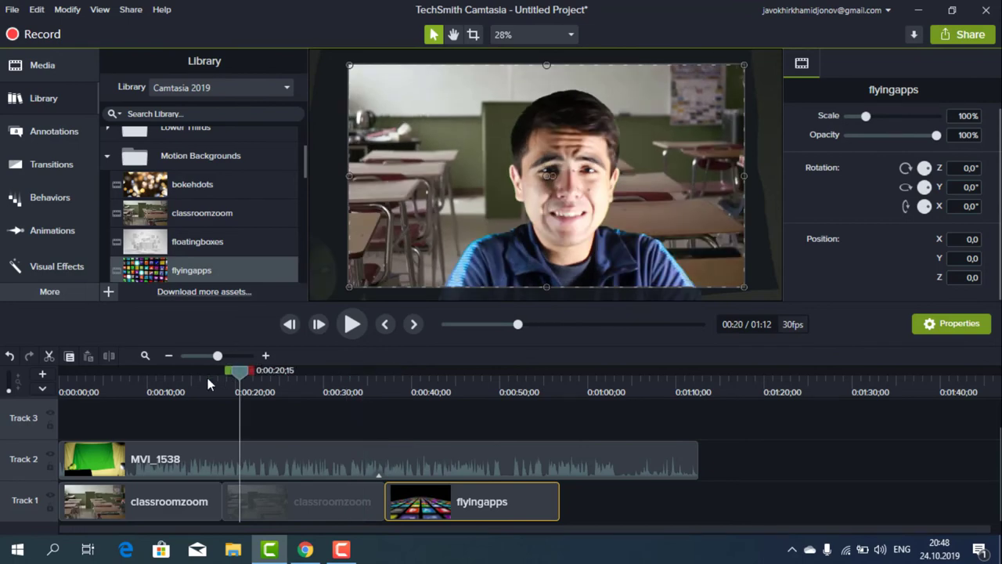
click(207, 378)
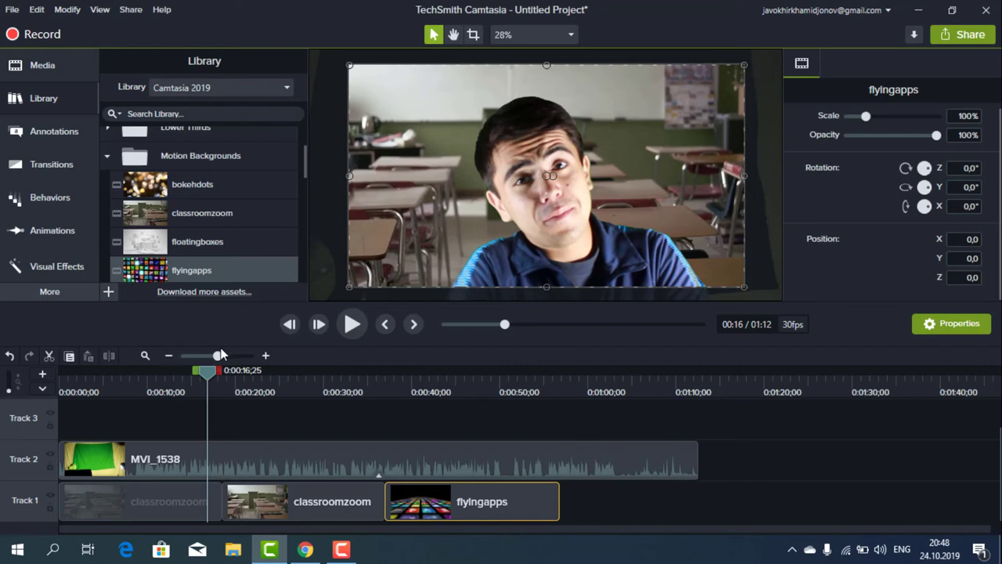
click(136, 369)
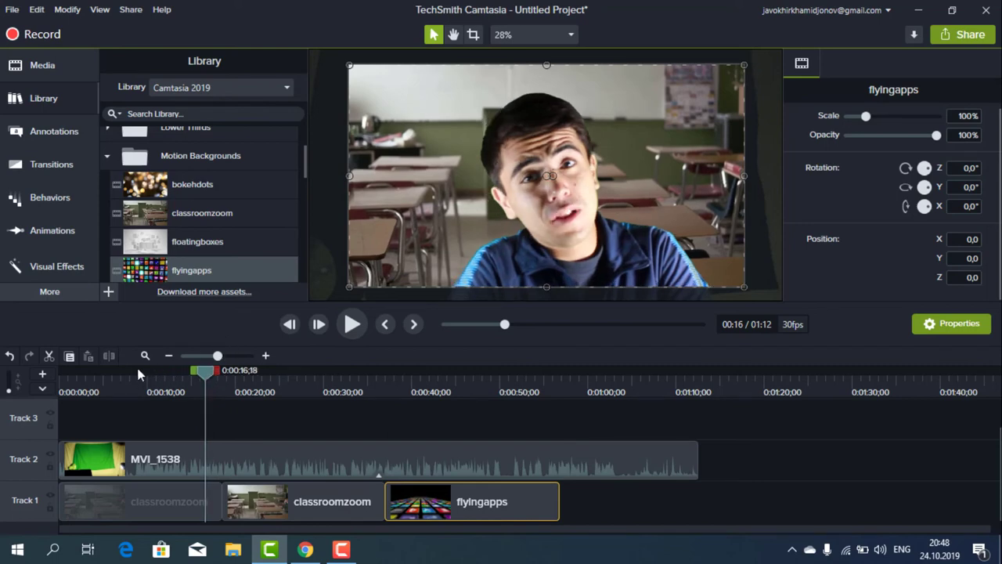
click(156, 370)
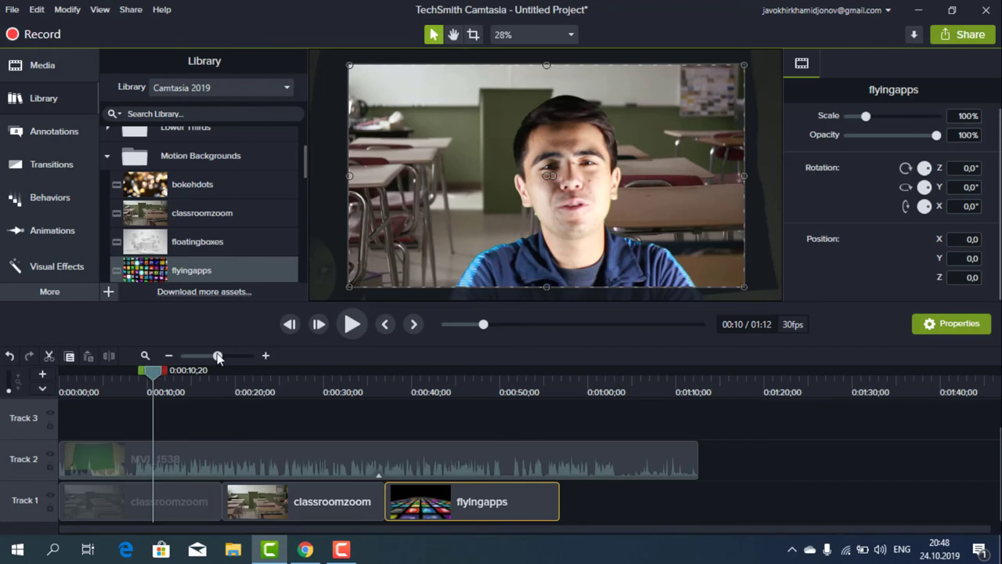
click(352, 327)
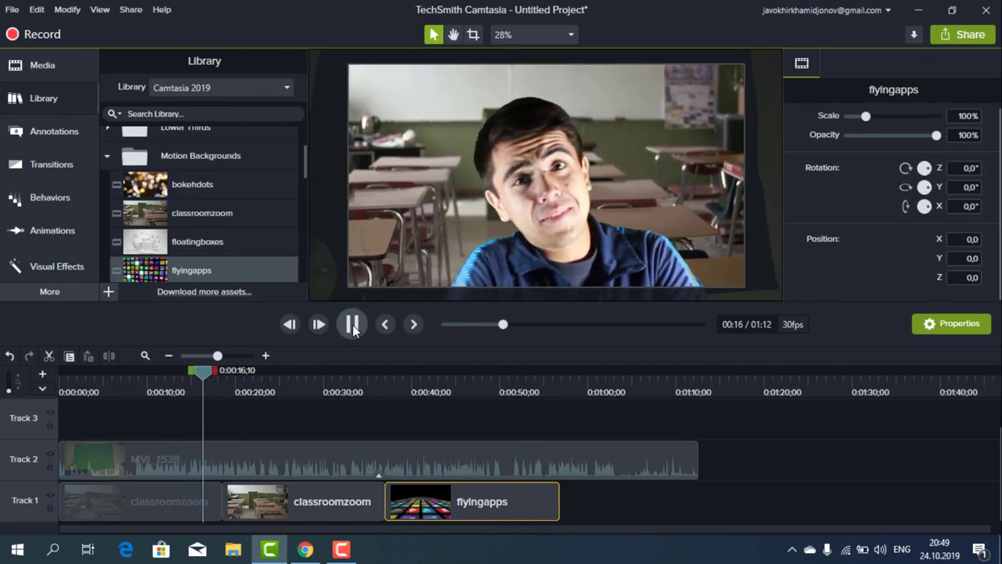
click(352, 324)
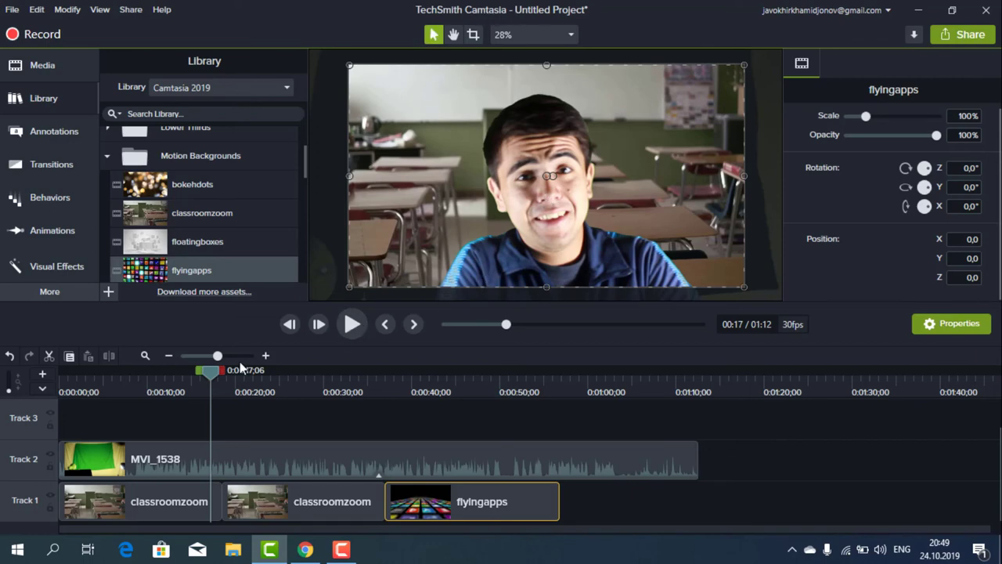
Step: Move the playhead through the second classroom background to about 37 seconds to check the clip over the flyingapps background
drag(208, 374, 220, 373)
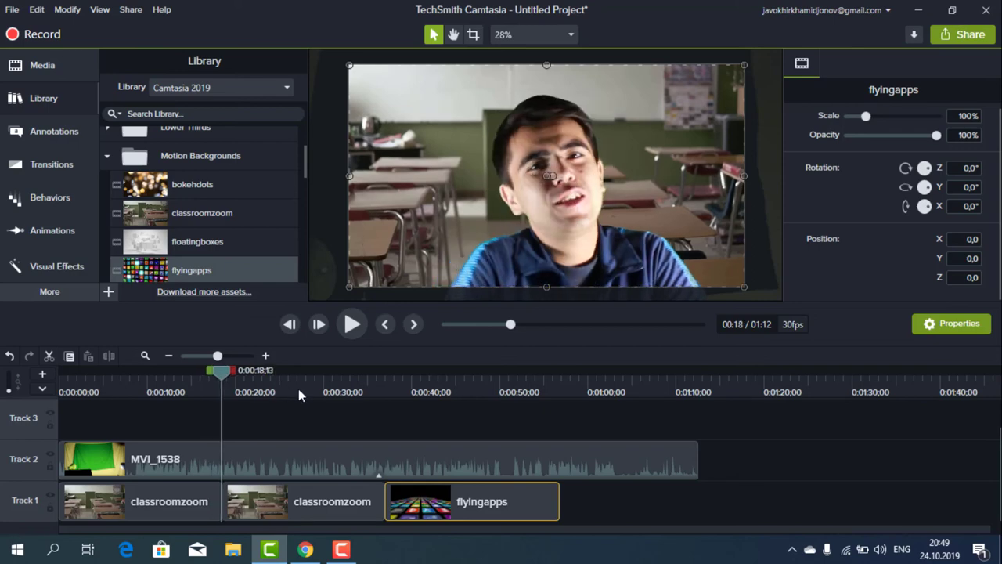
click(298, 388)
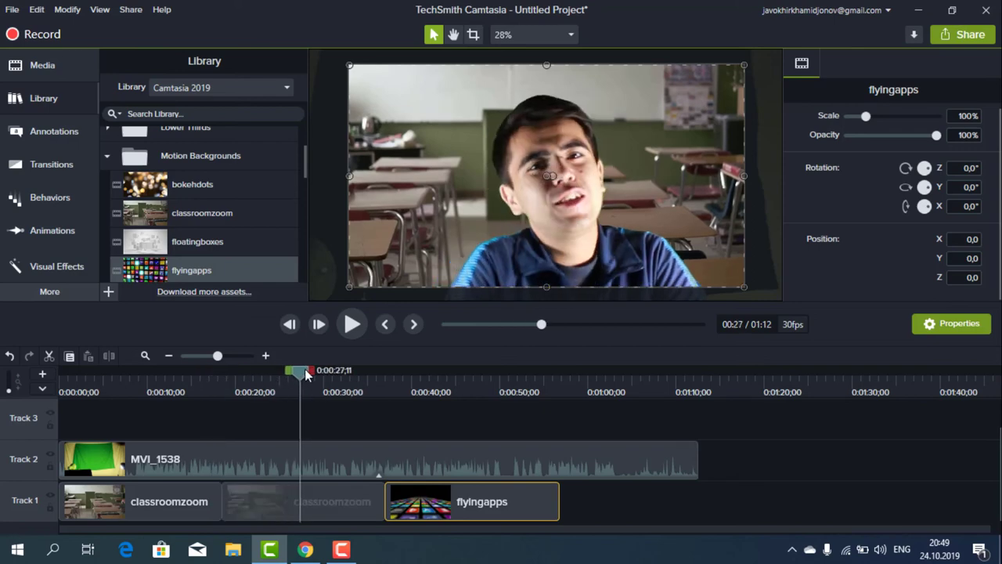
key(ctrl+Right)
key(ctrl+Right)
click(391, 378)
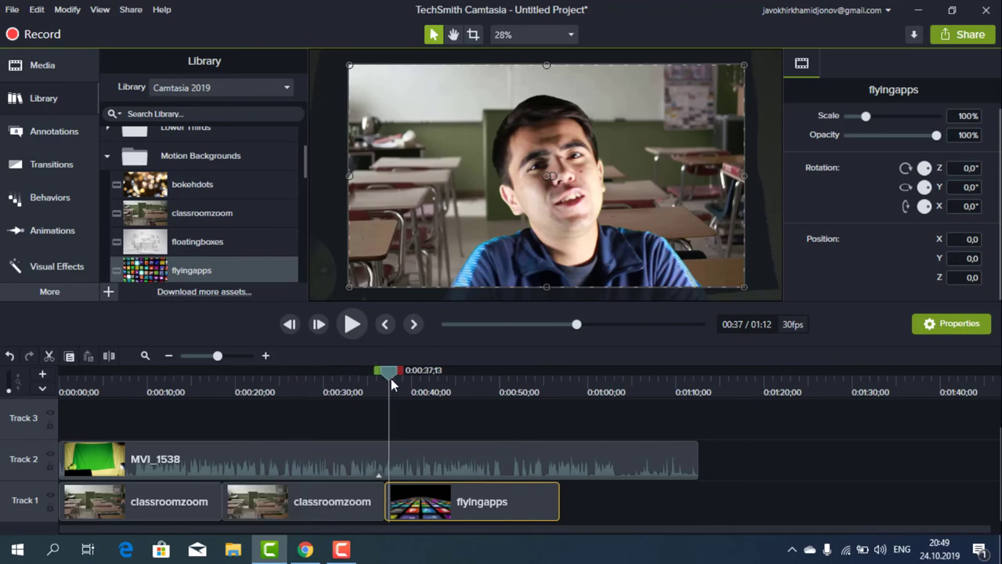